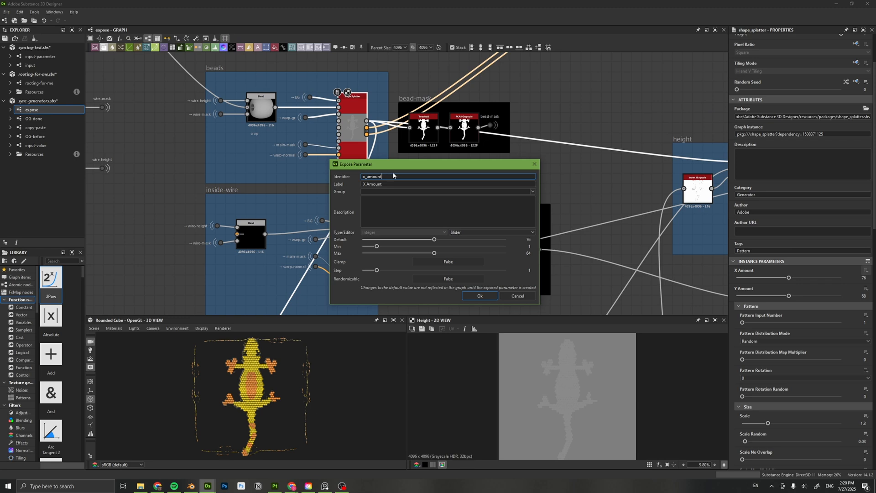
# Name the exposed parameter with identifier x_amount_beads and label X Amount of Beads.
pyautogui.write('_beads')
pyautogui.click(417, 184)
pyautogui.write('of Beads')
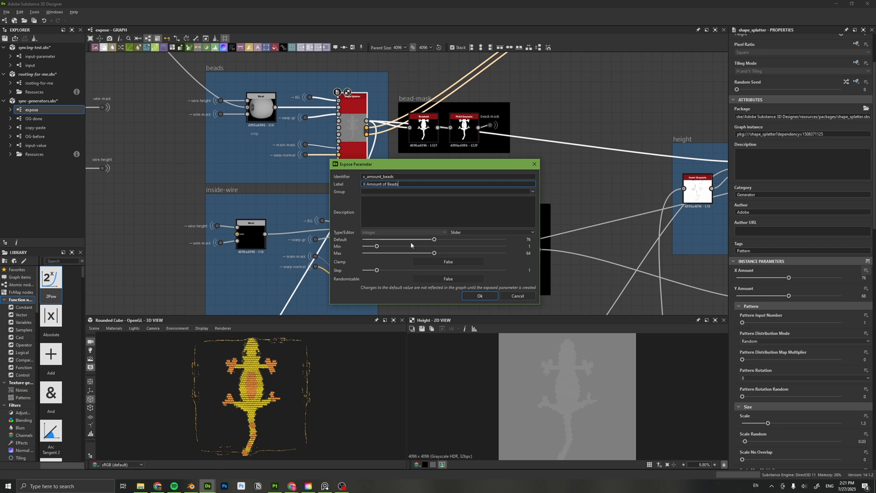
# Raise the exposed parameter's maximum to 88, set Clamp to True and expose it.
pyautogui.moveTo(434, 254); pyautogui.dragTo(455, 255)
pyautogui.click(424, 252)
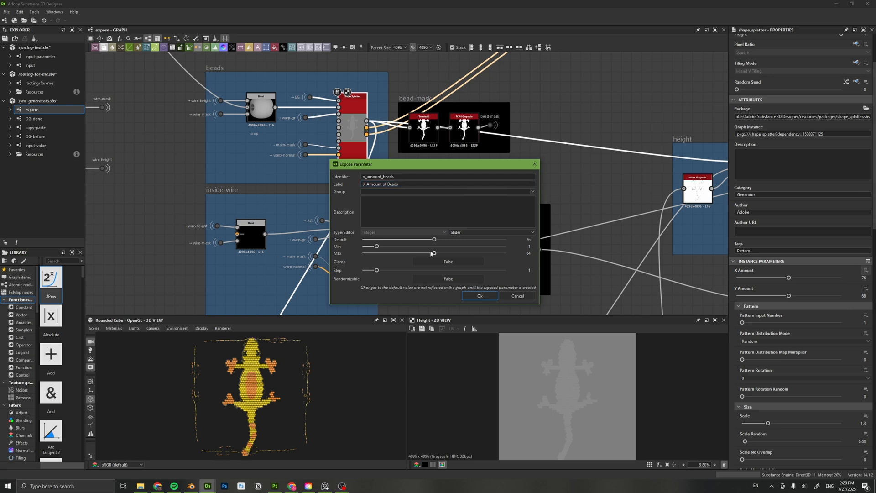
pyautogui.moveTo(434, 253); pyautogui.dragTo(464, 263)
pyautogui.click(486, 298)
pyautogui.click(457, 264)
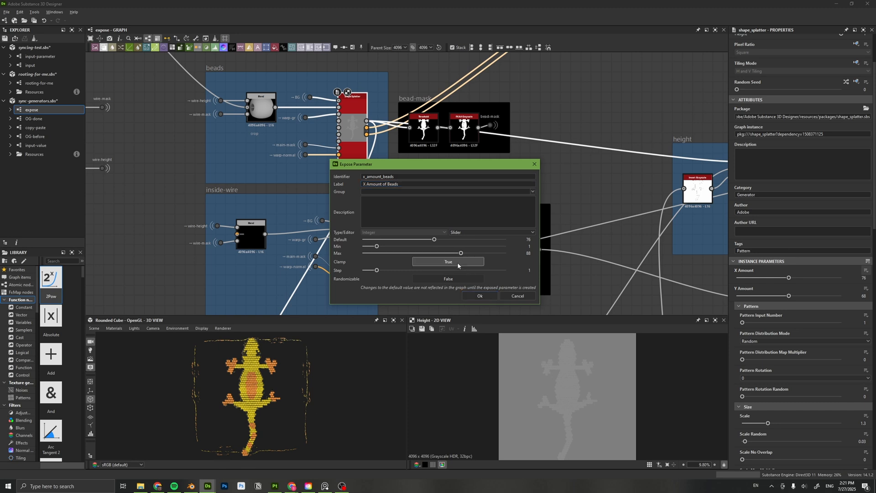
pyautogui.click(480, 296)
# Link the X Amount of the inside-wire and outside-wire Shape Splatter nodes to the existing x_amount_beads graph input.
pyautogui.moveTo(366, 257); pyautogui.dragTo(378, 192, button='middle')
pyautogui.doubleClick(367, 187)
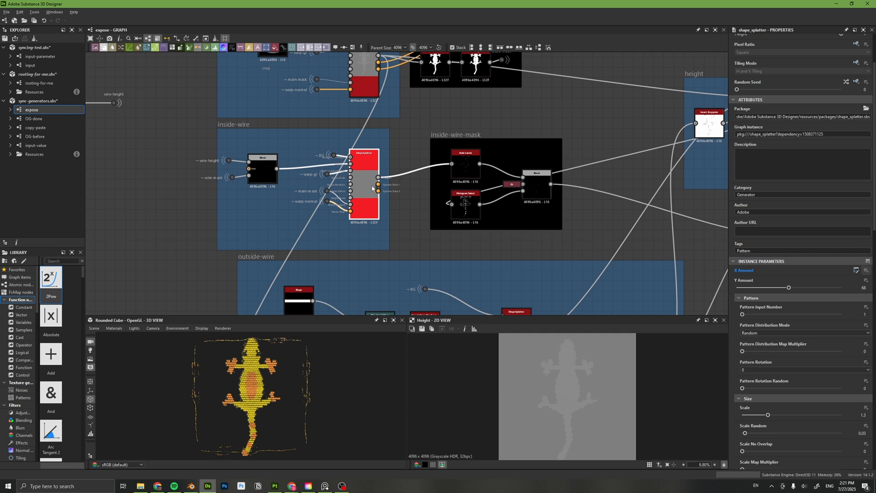
pyautogui.click(865, 272)
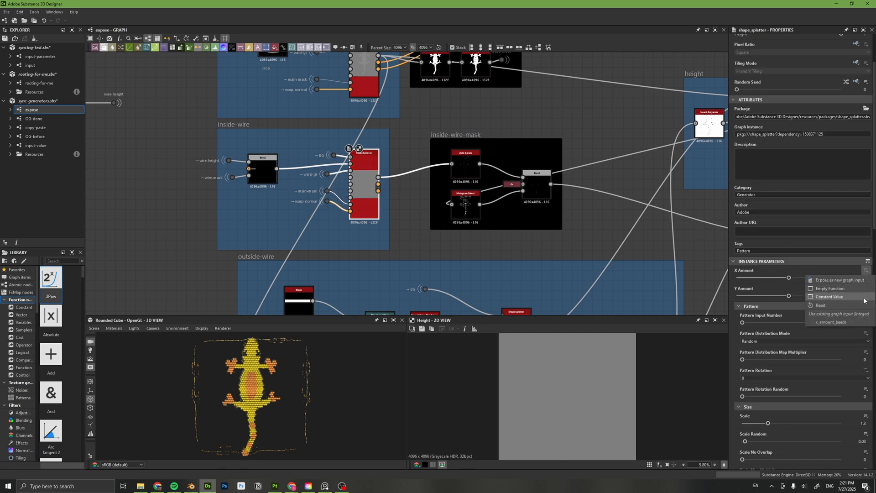
pyautogui.click(855, 322)
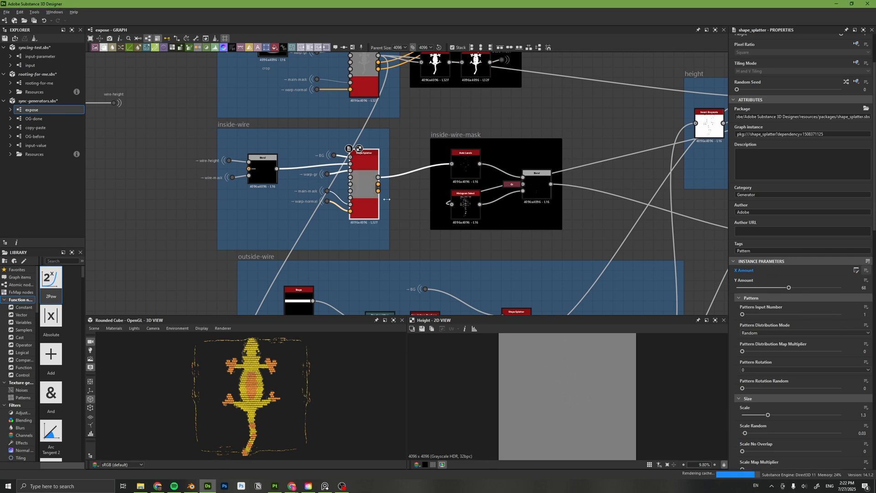
pyautogui.moveTo(476, 254); pyautogui.dragTo(475, 244, button='middle')
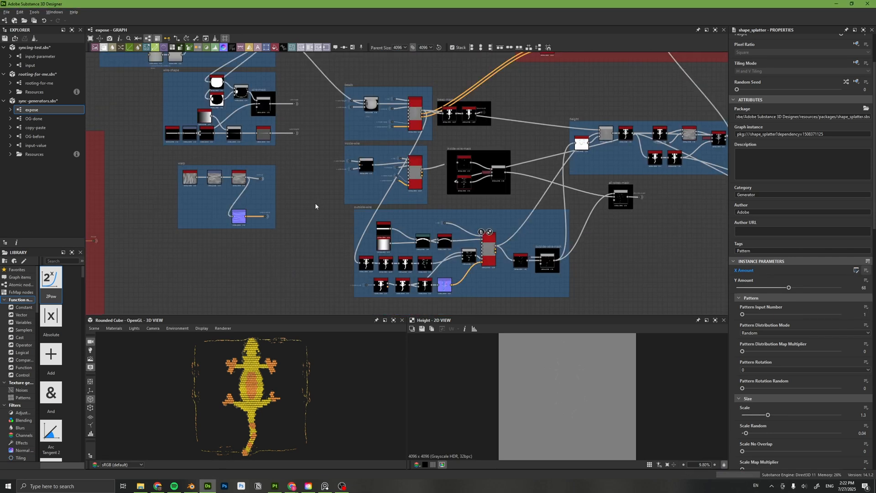
# Increase the default value of the X Amount of Beads parameter in the expose graph's input parameters.
pyautogui.click(315, 204)
pyautogui.scroll(-1, 805, 297)
pyautogui.scroll(-5, 803, 306)
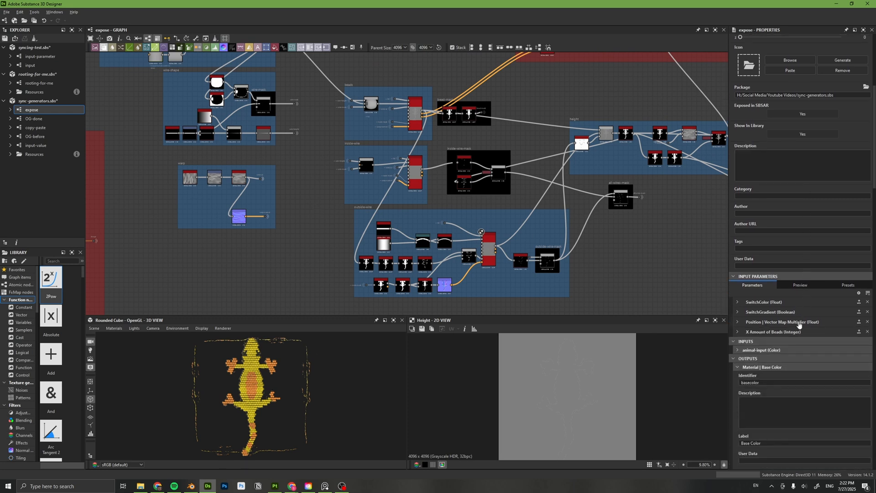
pyautogui.click(735, 331)
pyautogui.scroll(-4, 790, 337)
pyautogui.moveTo(803, 322); pyautogui.dragTo(820, 324)
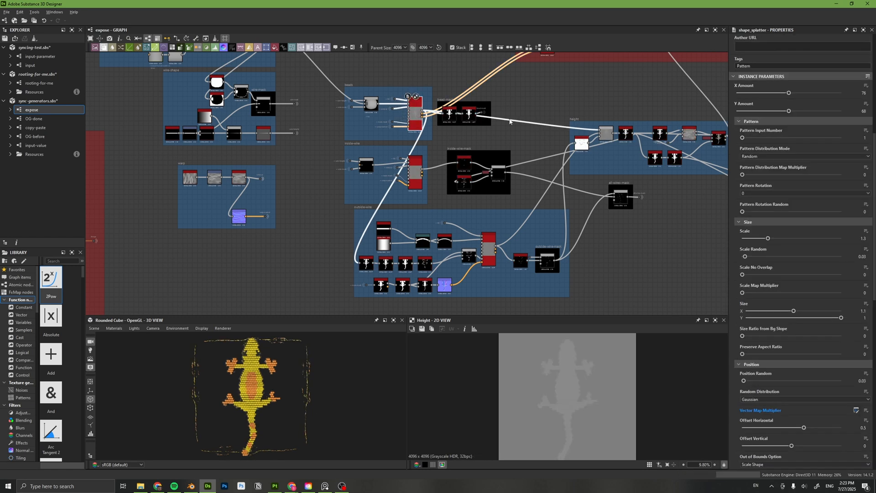
# Choose X Amount, Pattern Distribution Mode, Preserve Aspect Ratio, Vector Map Multiplier and Offset Vertical for exposure on the beads Shape Splatter.
pyautogui.click(868, 76)
pyautogui.click(847, 85)
pyautogui.scroll(-4, 366, 255)
pyautogui.click(365, 254)
pyautogui.scroll(-2, 367, 255)
# Set the graph input identifier prefix to beads_ and the graph input group prefix to Beads.
pyautogui.click(396, 273)
pyautogui.write('beads_')
pyautogui.click(430, 295)
pyautogui.write('Beads')
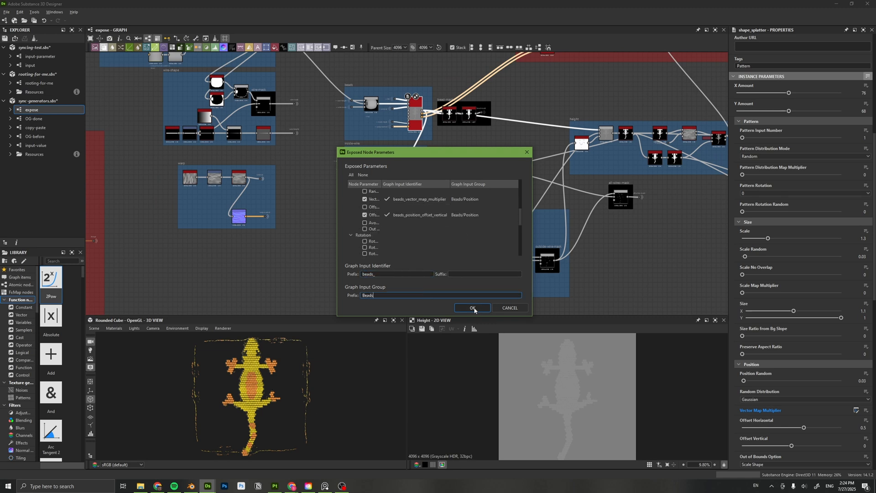
# Change the X Amount parameter's graph input group to Beads/X and expose the chosen parameters.
pyautogui.scroll(6, 461, 227)
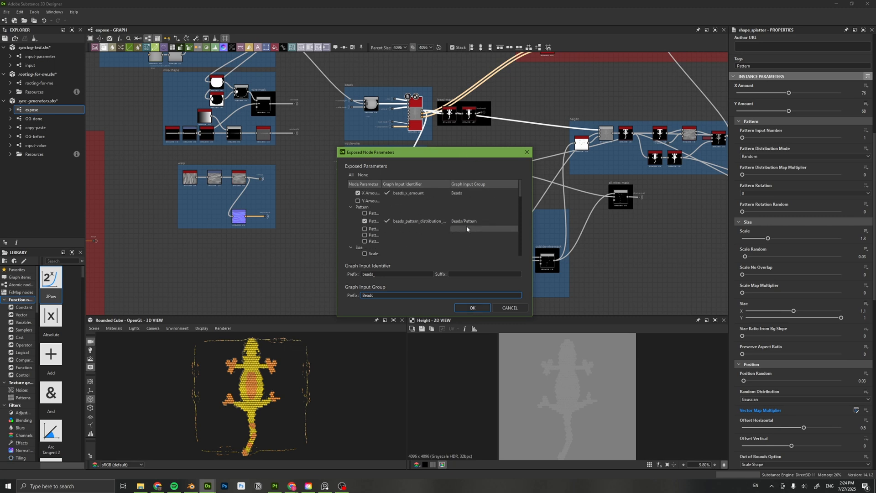
pyautogui.doubleClick(459, 192)
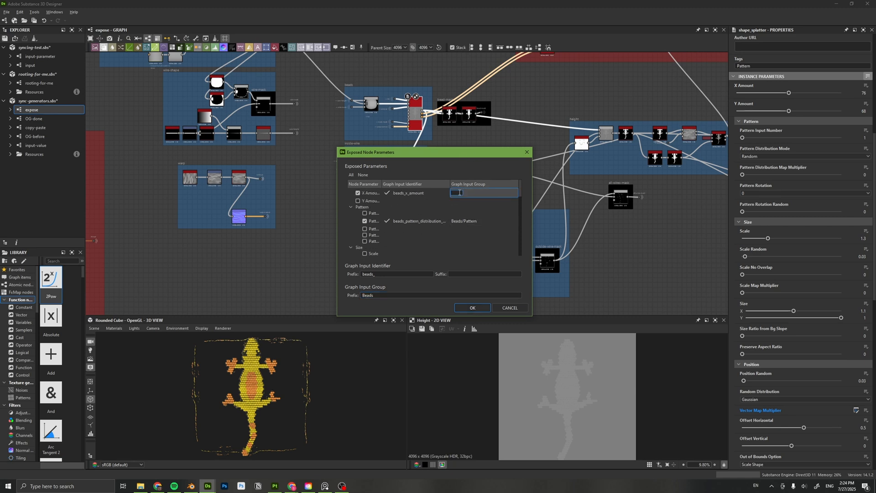
pyautogui.doubleClick(475, 193)
pyautogui.press('BackSpace')
pyautogui.press('Return')
pyautogui.click(478, 306)
# Examine the settings of the exposed X Amount and Pattern Distribution Mode parameters in the graph's input parameters.
pyautogui.click(622, 265)
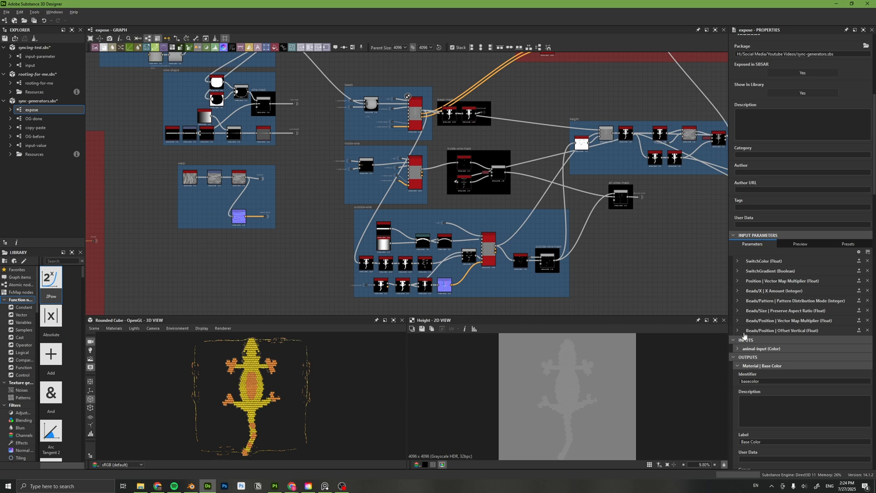
pyautogui.click(739, 291)
pyautogui.click(738, 291)
pyautogui.click(737, 300)
pyautogui.click(737, 301)
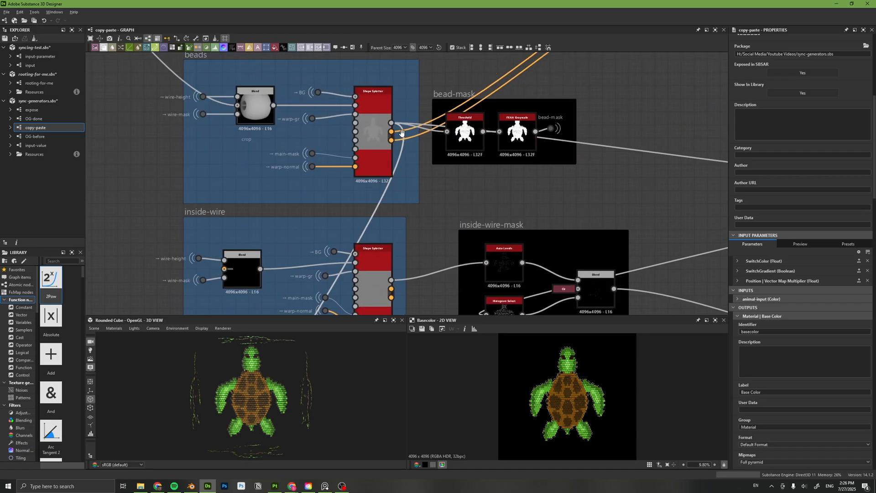
# On the copy-paste graph's beads Shape Splatter, set X Amount to 109 and Scale to 1.83, and lower Y Amount.
pyautogui.doubleClick(371, 132)
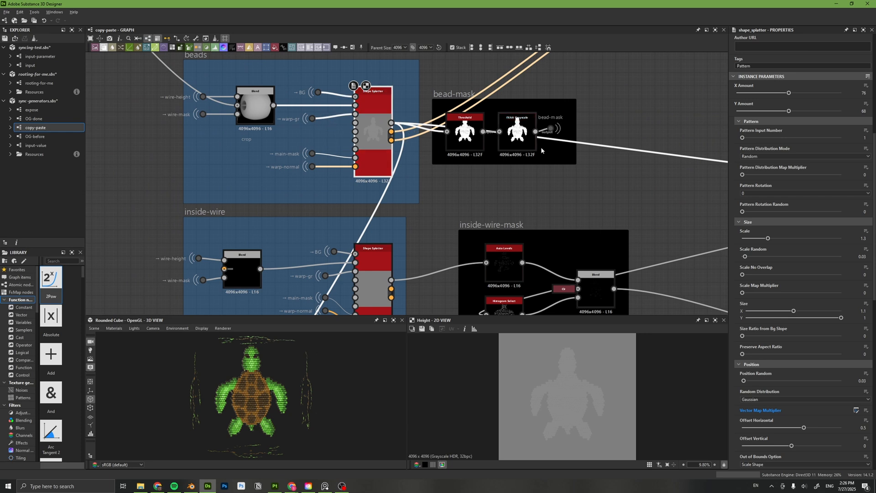
pyautogui.moveTo(792, 92); pyautogui.dragTo(766, 112)
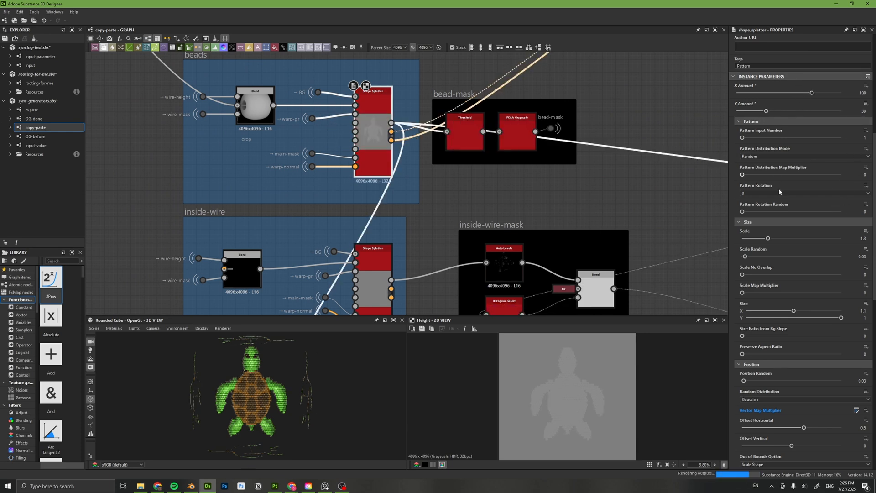
pyautogui.moveTo(768, 238); pyautogui.dragTo(779, 240)
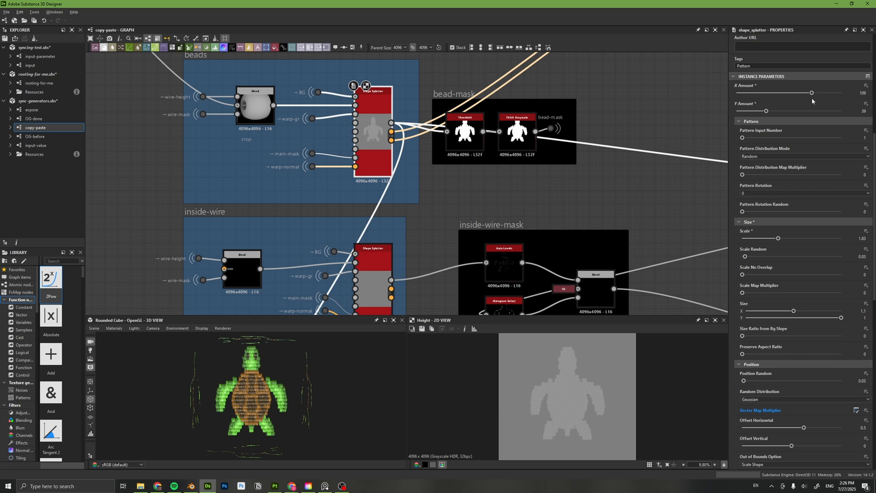
# Copy the beads Shape Splatter's parameters and paste them onto the inside-wire Shape Splatter.
pyautogui.scroll(3, 797, 262)
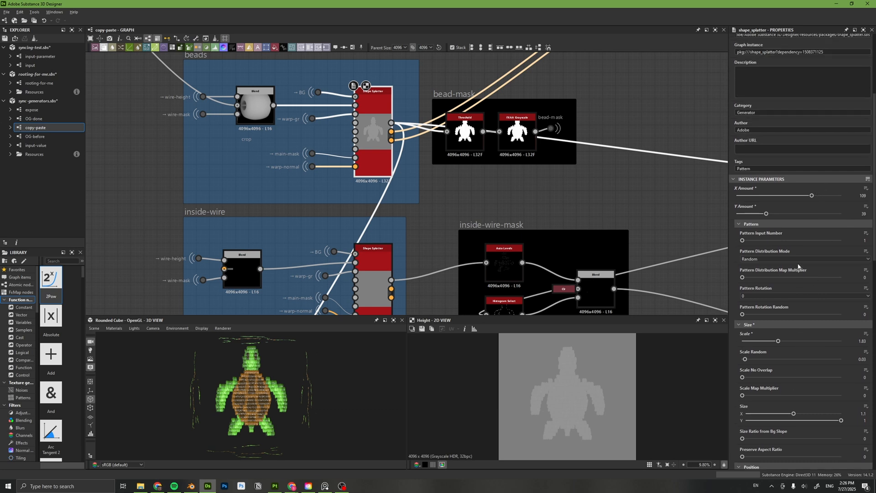
pyautogui.click(867, 200)
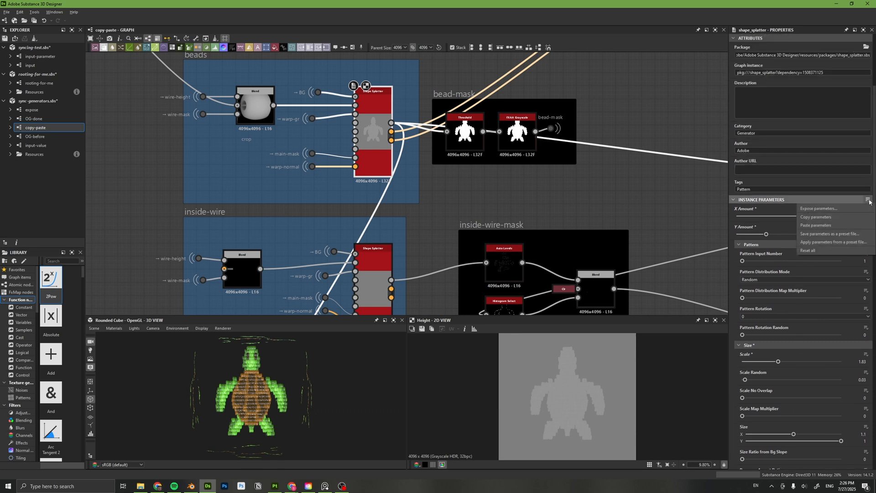
pyautogui.click(848, 218)
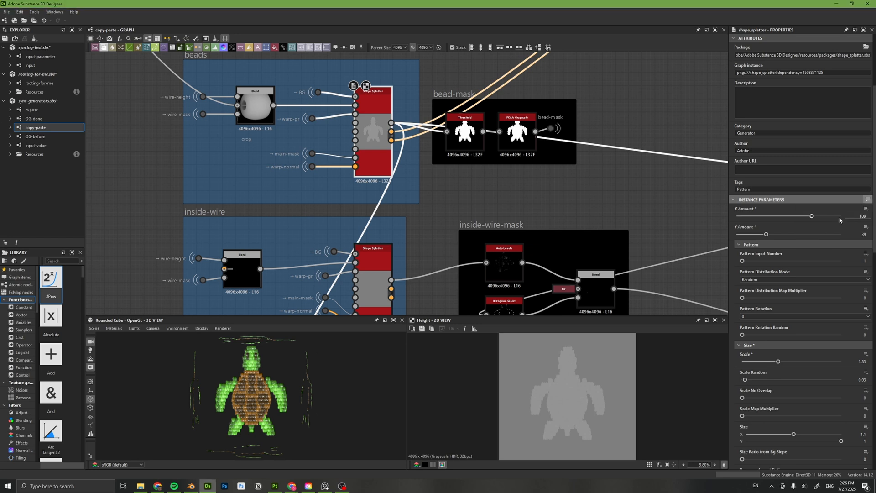
pyautogui.moveTo(374, 281); pyautogui.dragTo(387, 190, button='middle')
pyautogui.click(387, 194)
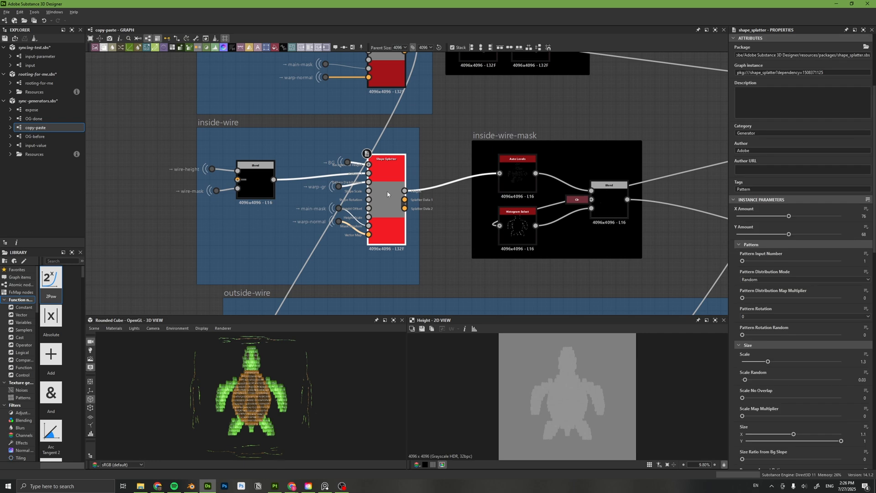
pyautogui.click(867, 200)
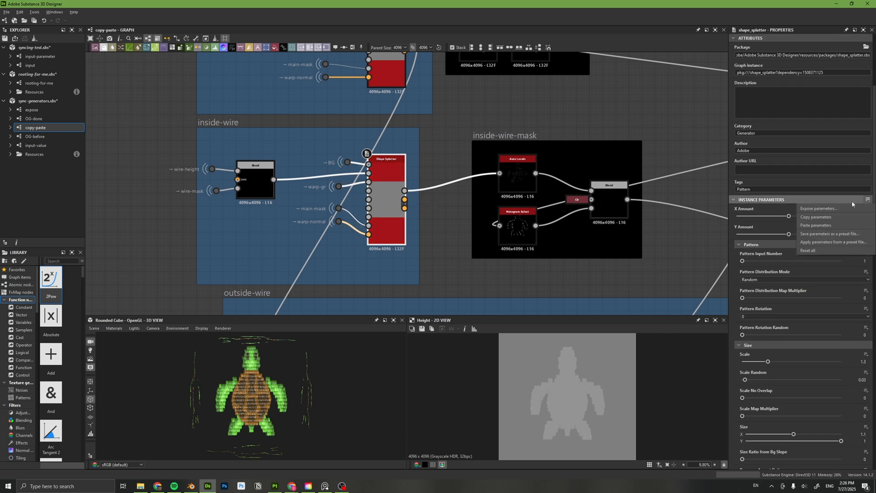
pyautogui.click(836, 226)
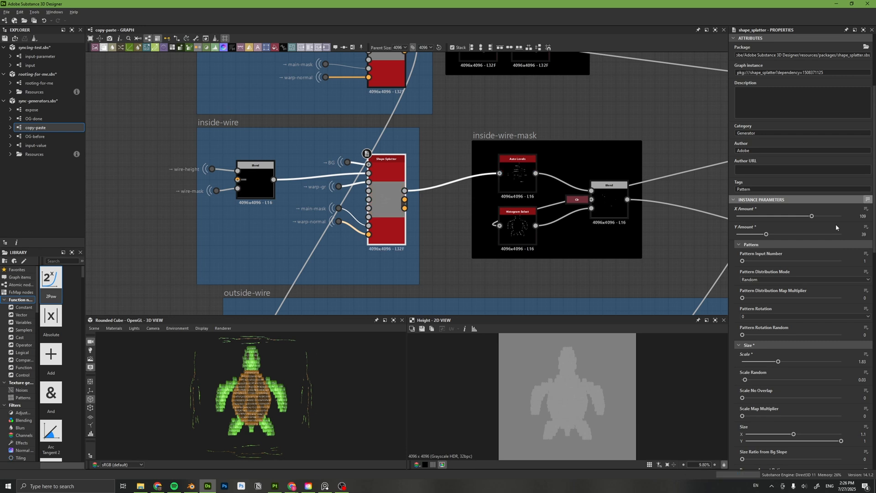
# Paste the copied parameters onto the outside-wire Shape Splatter.
pyautogui.moveTo(432, 275); pyautogui.dragTo(405, 77, button='middle')
pyautogui.click(566, 214)
pyautogui.click(868, 200)
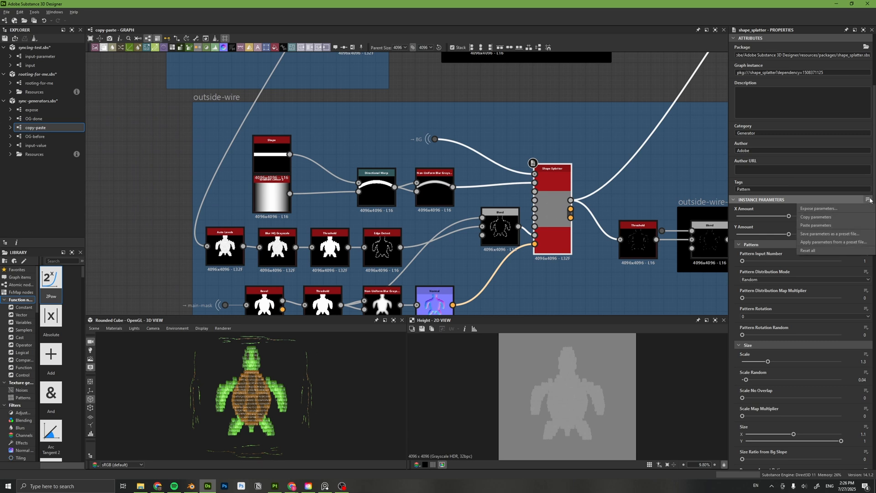
pyautogui.click(835, 225)
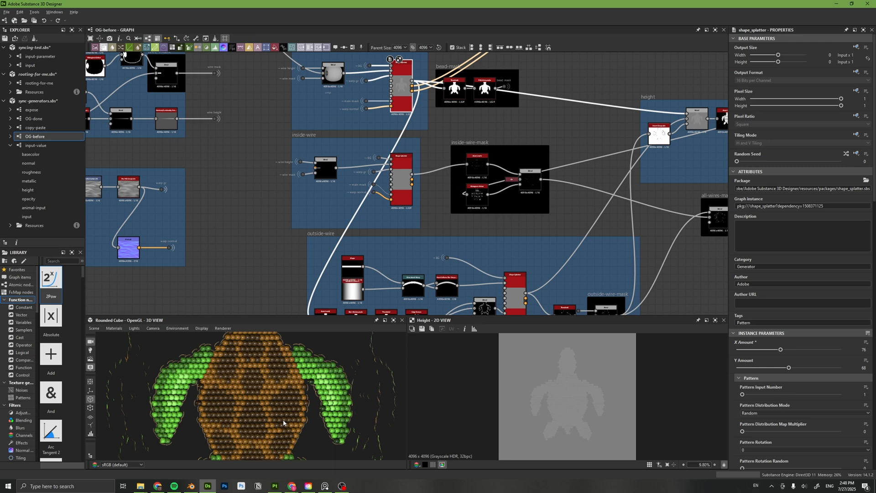
# Set the default of the integer input node in the input-value graph to 126.
pyautogui.scroll(5, 283, 423)
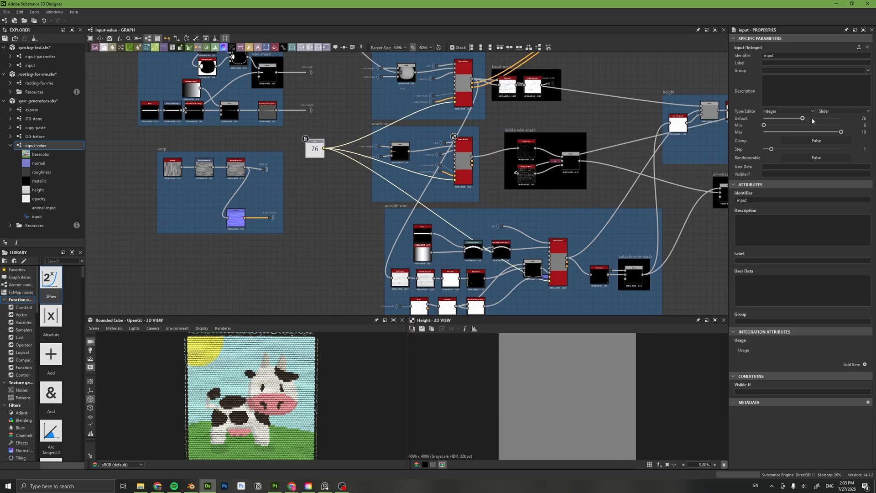
pyautogui.click(812, 119)
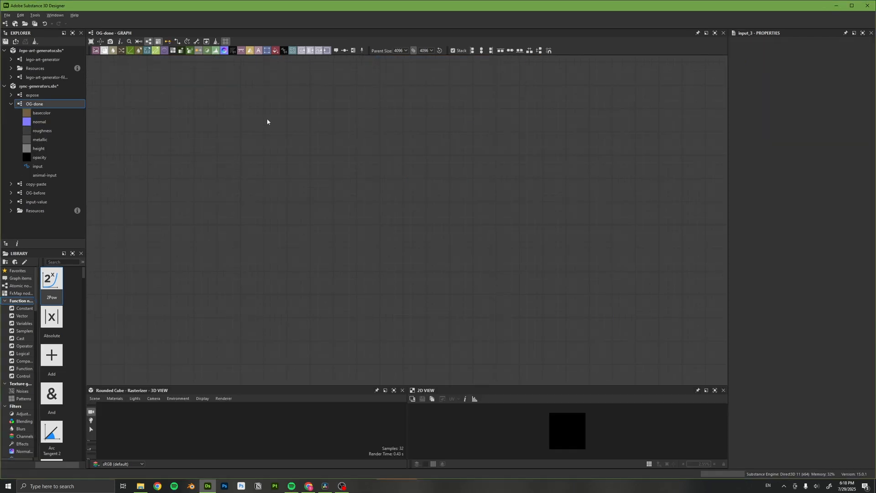
# Add an Input Color node and an Input Grayscale node to the graph.
pyautogui.press('space')
pyautogui.write('input')
pyautogui.press('Return')
pyautogui.press('space')
pyautogui.write('input')
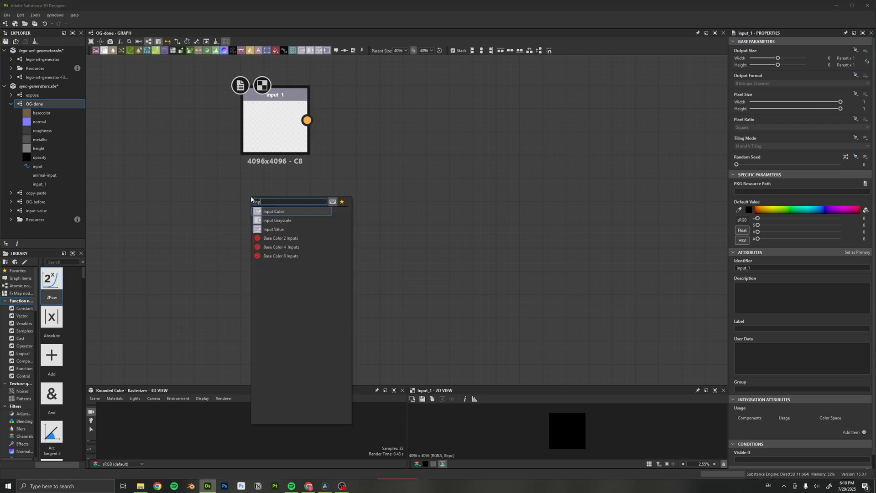
pyautogui.press('Down')
pyautogui.press('Return')
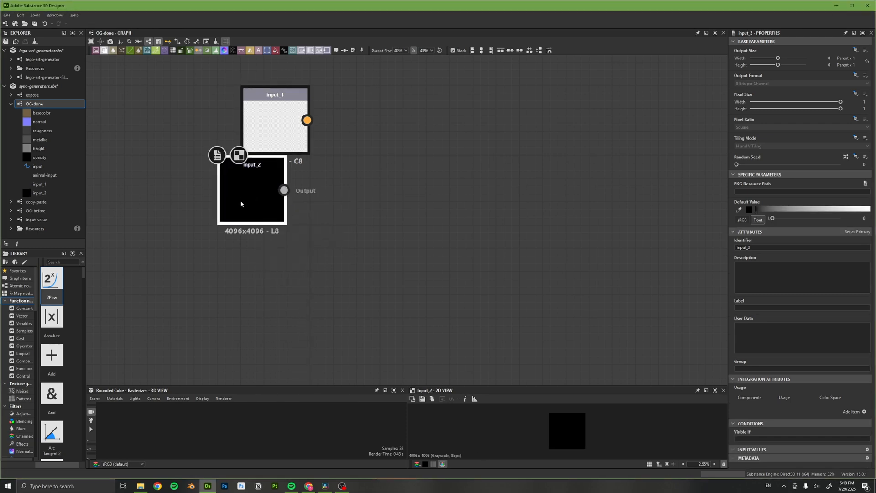
# Align the grayscale input node below the color input node and add an Input Value node beneath it.
pyautogui.moveTo(251, 199); pyautogui.dragTo(274, 222)
pyautogui.press('space')
pyautogui.write('input')
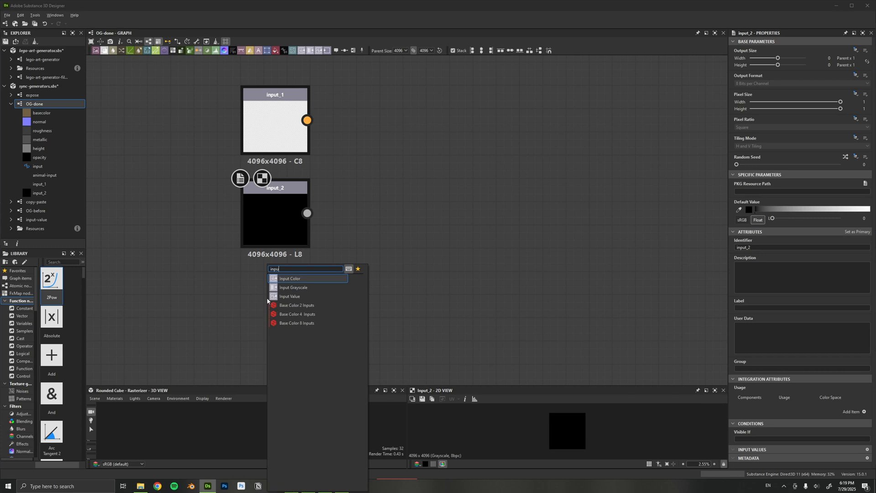
pyautogui.press('Down')
pyautogui.press('Down')
pyautogui.press('Return')
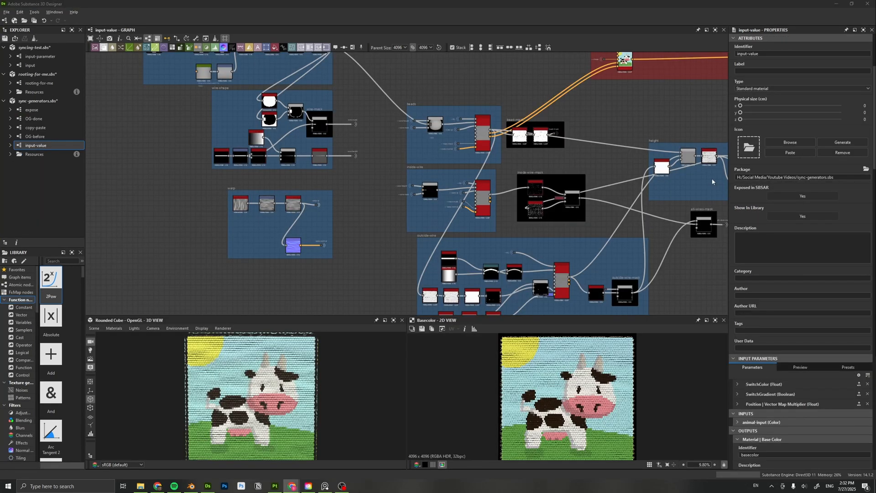
# Examine the parameters of the beads Shape Splatter in the input-value graph.
pyautogui.click(617, 162)
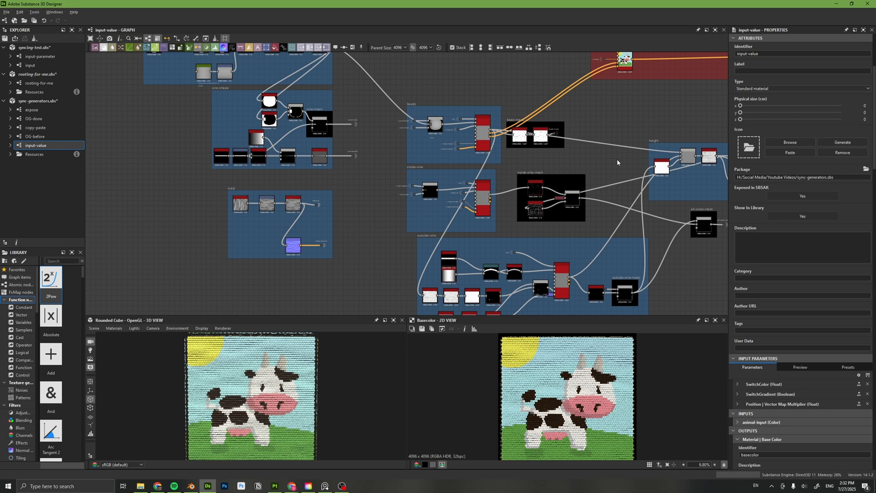
pyautogui.doubleClick(483, 131)
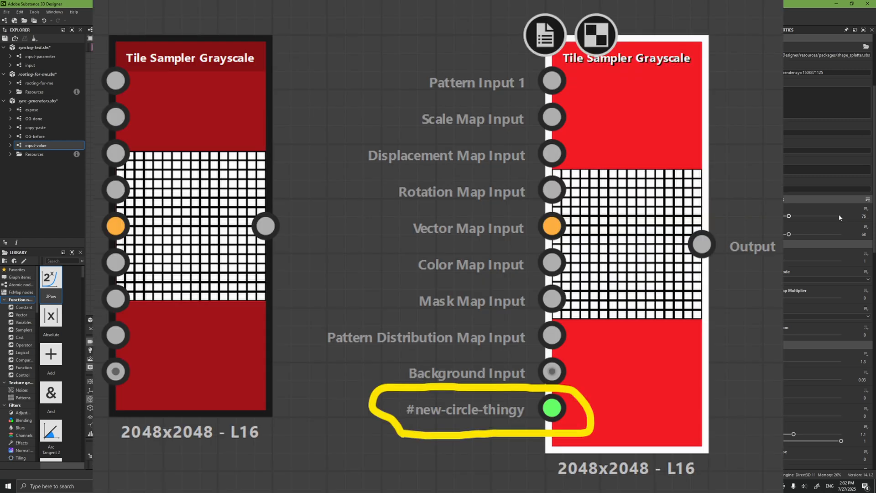
pyautogui.scroll(-6, 838, 216)
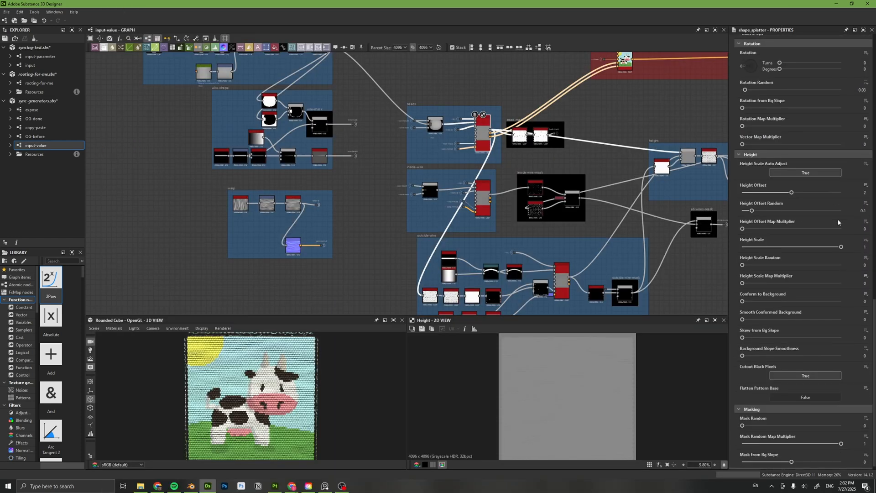
# Add an input value named #x_amount_of_beads to the beads Shape Splatter.
pyautogui.scroll(-1, 838, 223)
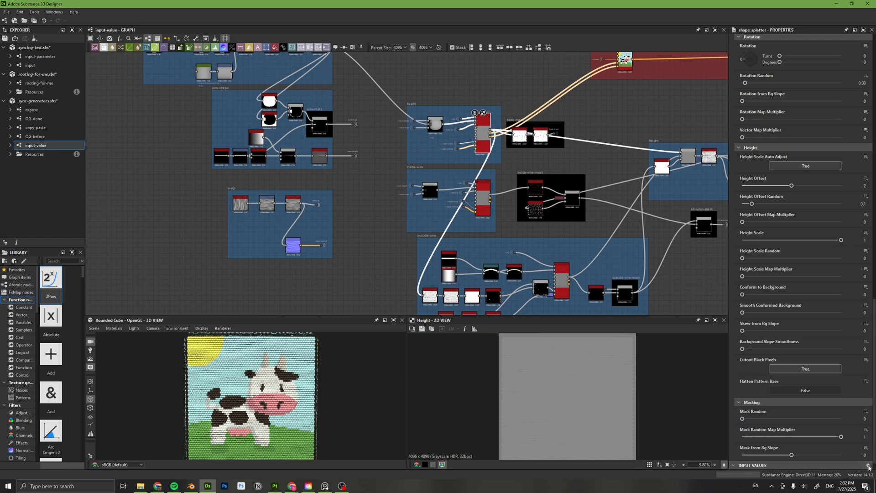
pyautogui.scroll(-2, 844, 449)
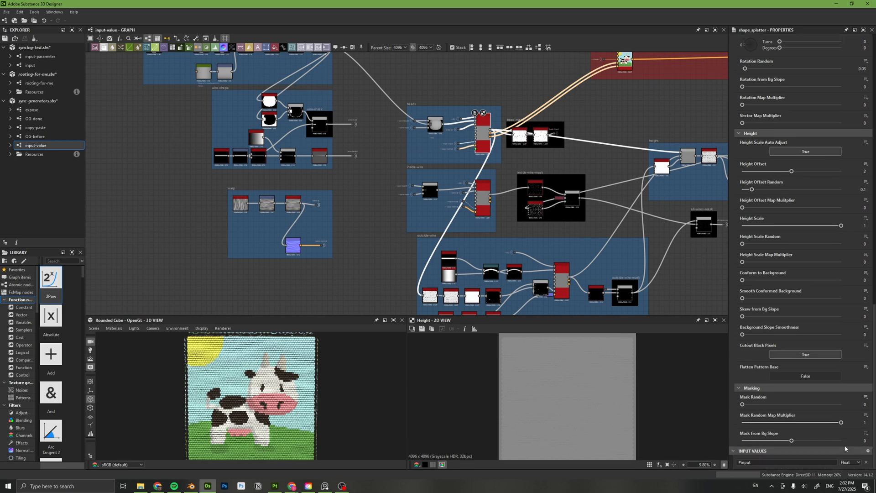
pyautogui.click(815, 462)
pyautogui.press('BackSpace')
pyautogui.press('BackSpace')
pyautogui.write('x_amount_of_bead')
pyautogui.press('Return')
# Set the type of the beads Shape Splatter's #x_amount_of_beads input value to Integer.
pyautogui.scroll(10, 854, 277)
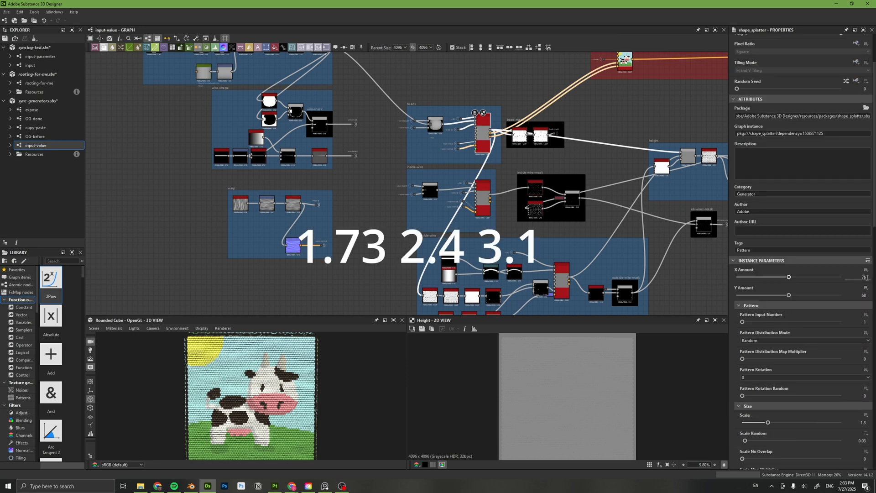
pyautogui.press('Return')
pyautogui.scroll(-10, 838, 295)
pyautogui.click(849, 463)
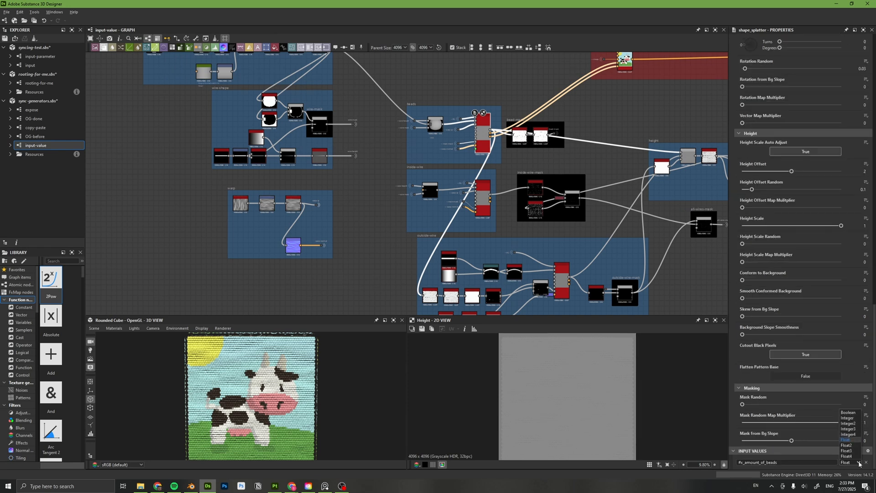
pyautogui.click(849, 418)
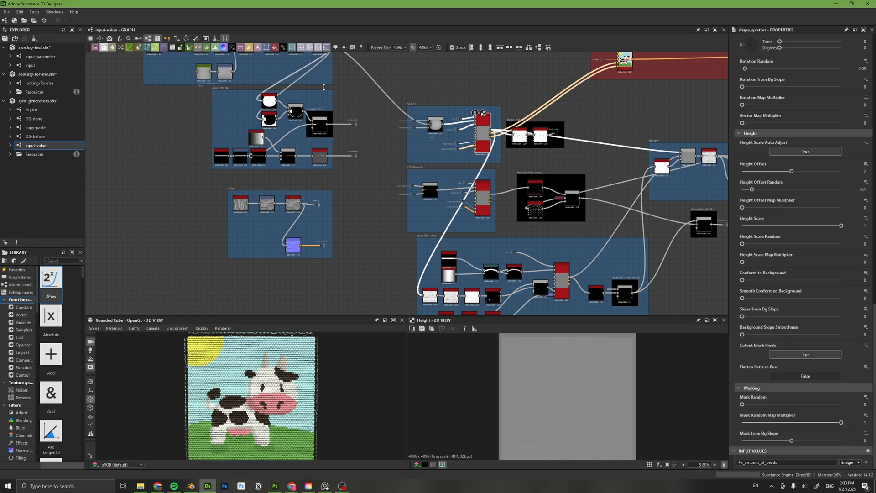
# Drive the beads Shape Splatter's X Amount with its #x_amount_of_beads node input value.
pyautogui.scroll(5, 556, 229)
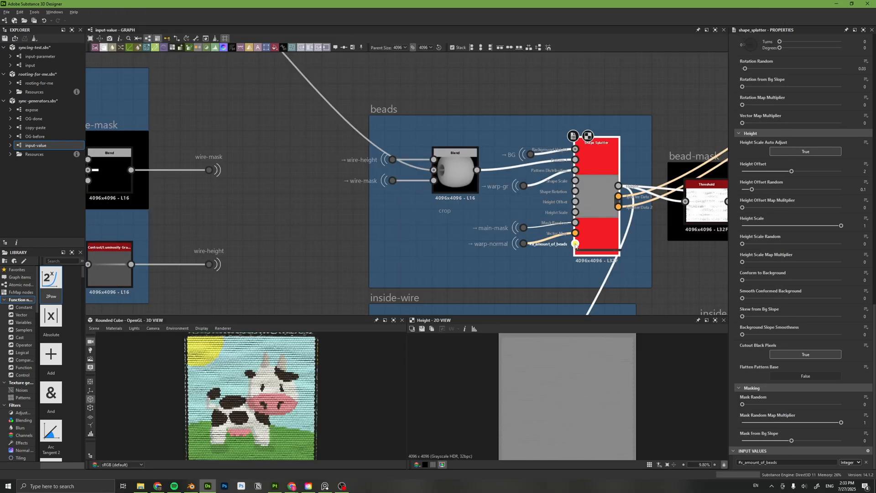
pyautogui.scroll(10, 837, 444)
pyautogui.scroll(8, 828, 399)
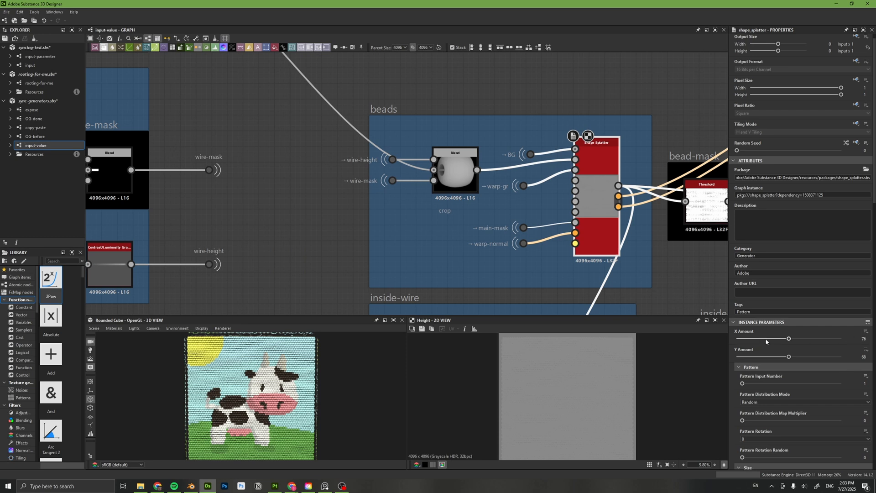
pyautogui.click(865, 331)
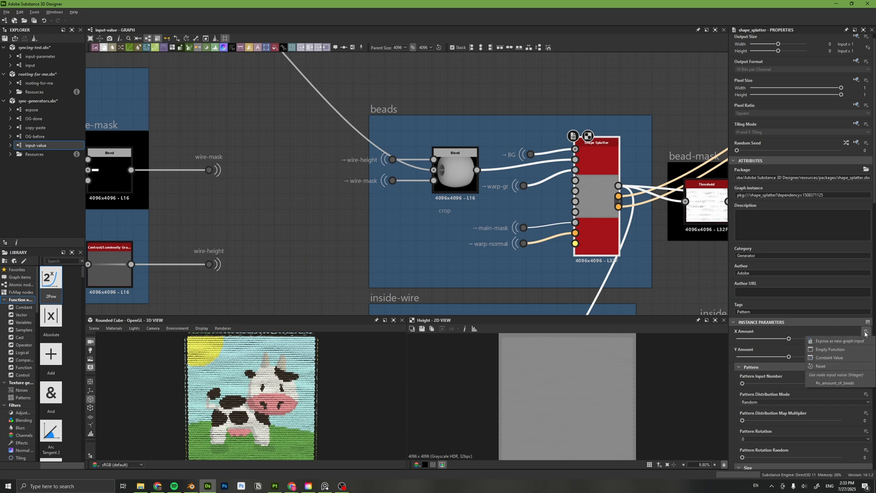
pyautogui.click(863, 385)
# Add an Input Value node to the graph and place it beside the beads Shape Splatter, below the crop Blend node.
pyautogui.moveTo(687, 275); pyautogui.dragTo(686, 211, button='middle')
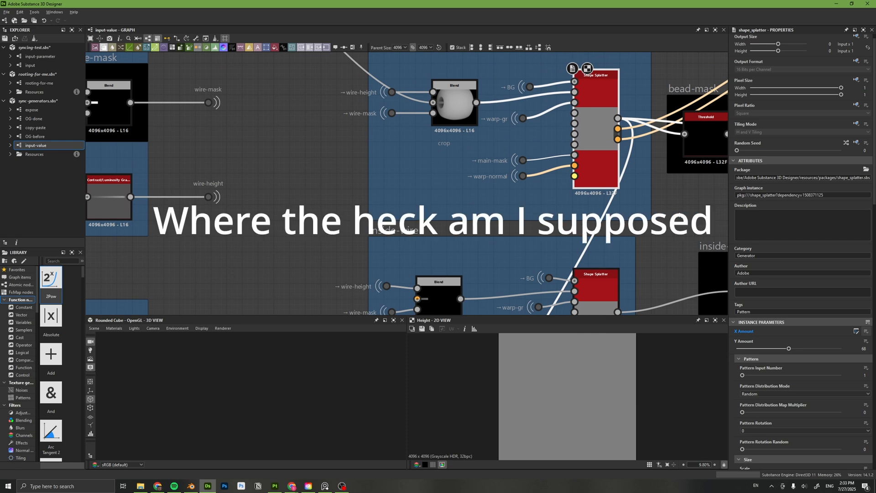
pyautogui.press('space')
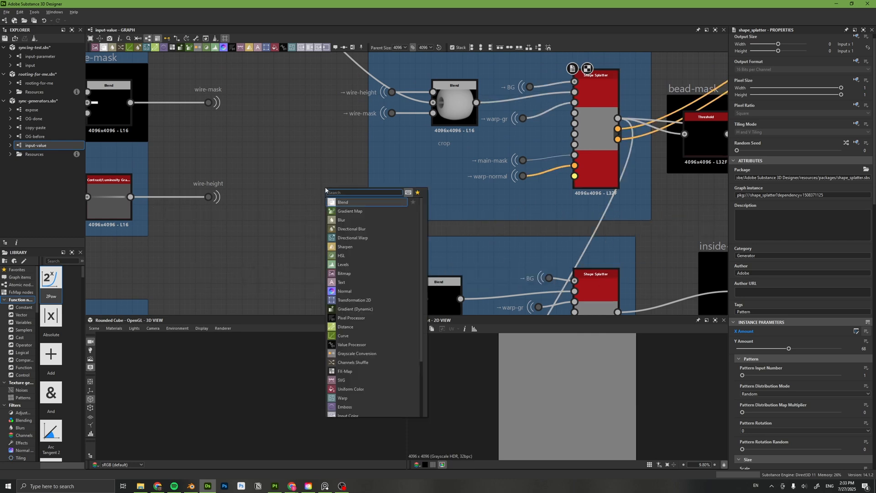
pyautogui.write('input')
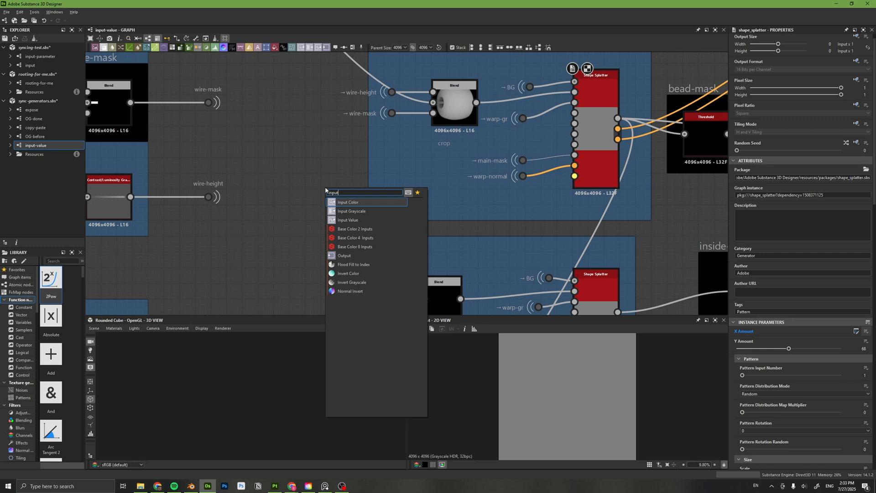
pyautogui.click(391, 222)
pyautogui.moveTo(323, 191); pyautogui.dragTo(413, 193)
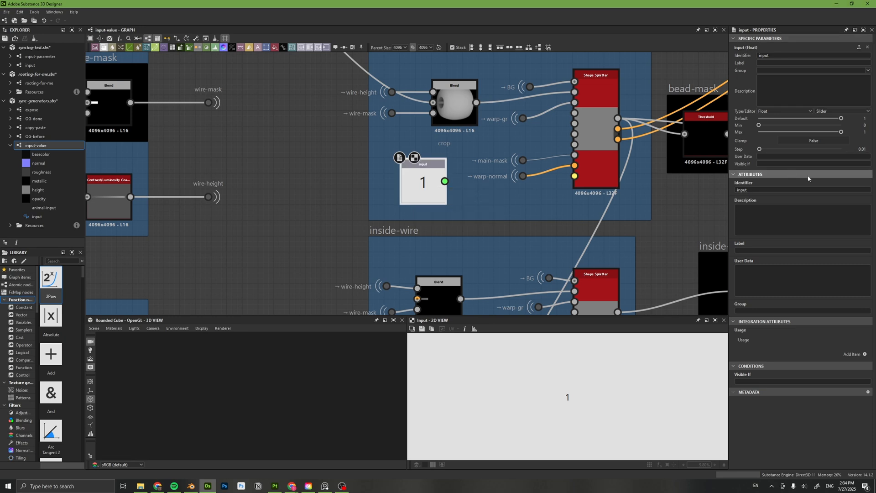
# Make the new input node an Integer with default 76 and connect it to the beads Shape Splatter's #x_amount_of_beads input.
pyautogui.click(774, 111)
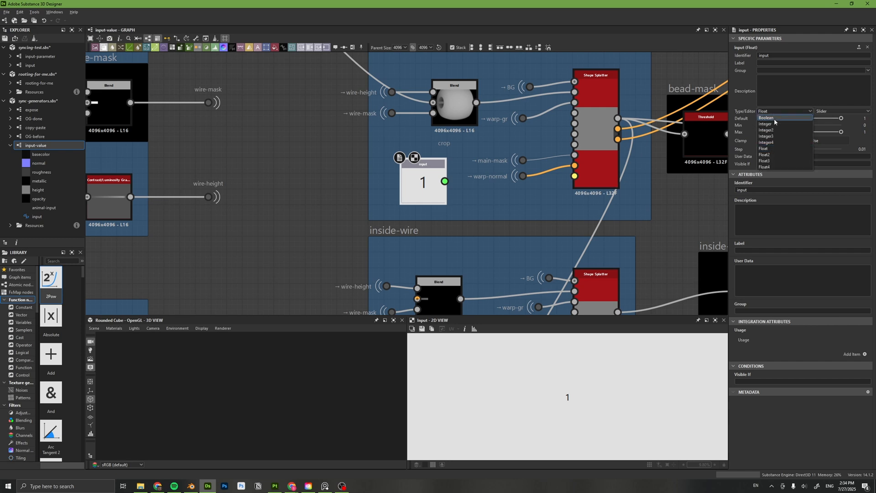
pyautogui.click(774, 124)
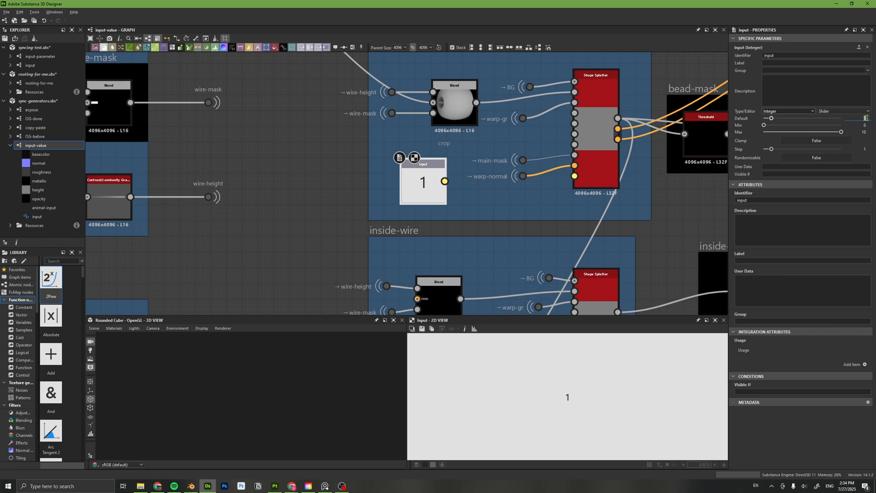
pyautogui.press('Return')
pyautogui.moveTo(444, 181); pyautogui.dragTo(582, 180)
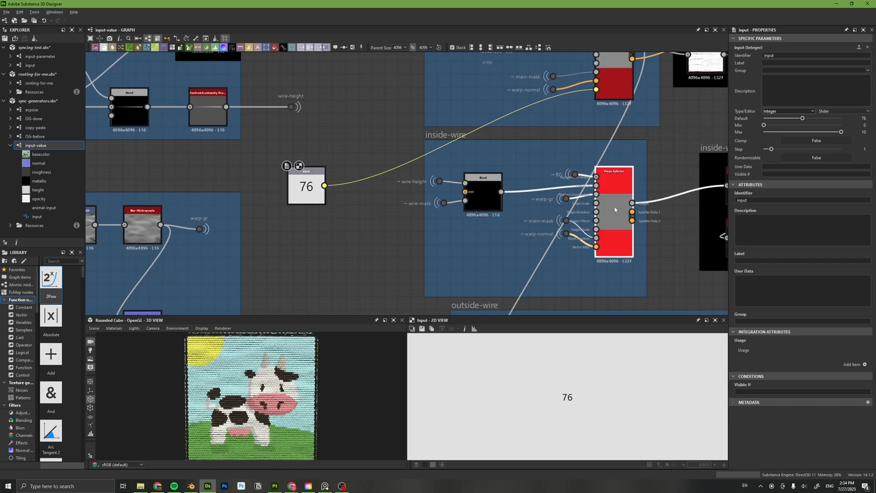
# Give the inside-wire Shape Splatter an Integer input value named #x_amount_of_beads and use it for its X Amount.
pyautogui.click(777, 463)
pyautogui.write('#x_amount_of_beads')
pyautogui.click(850, 462)
pyautogui.click(849, 424)
pyautogui.scroll(15, 827, 255)
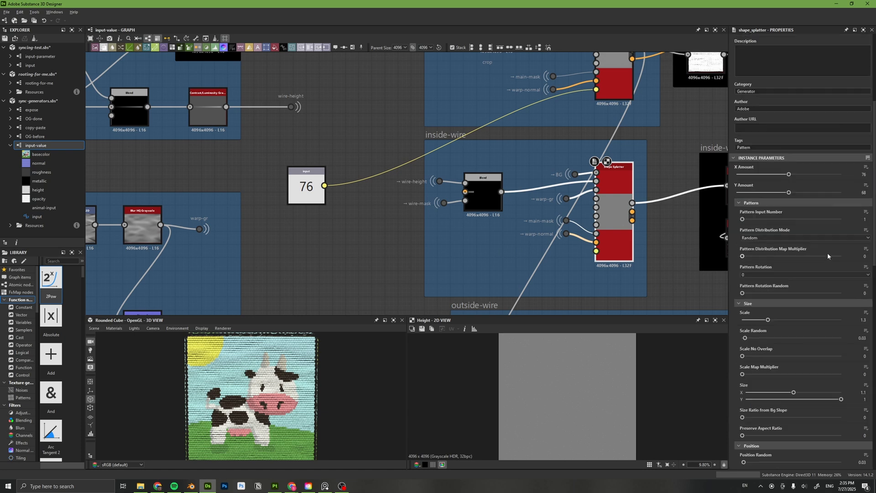
pyautogui.click(866, 167)
pyautogui.click(831, 220)
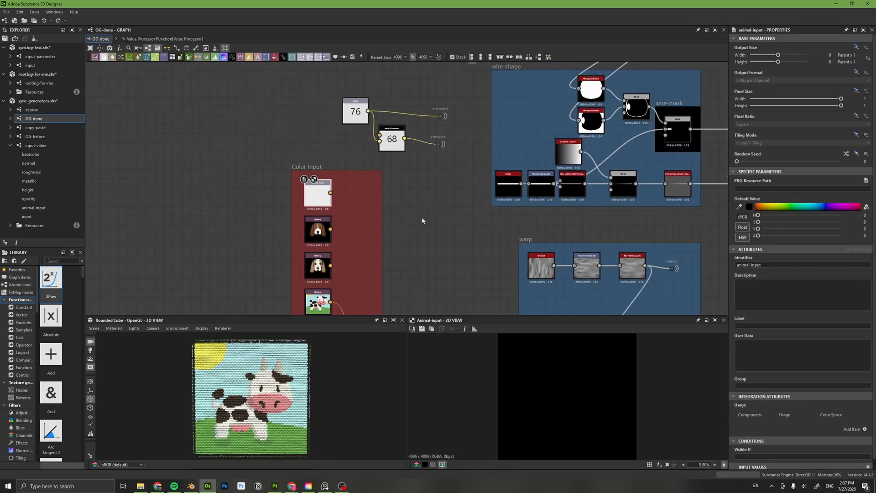
# Add an Input Color node to the OG-done graph and move it towards the Color input frame.
pyautogui.press('space')
pyautogui.write('inpu')
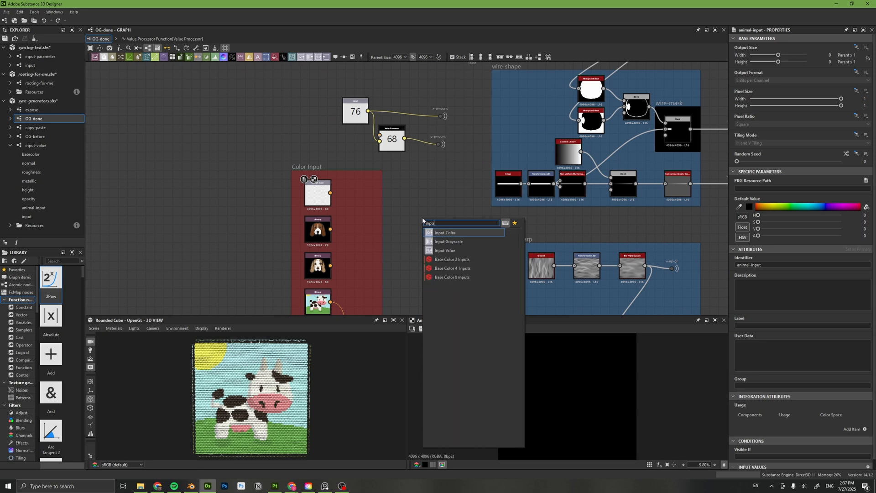
pyautogui.press('Return')
pyautogui.moveTo(434, 231)
pyautogui.mouseDown()
pyautogui.moveTo(346, 202)
pyautogui.moveTo(370, 206)
pyautogui.mouseUp()
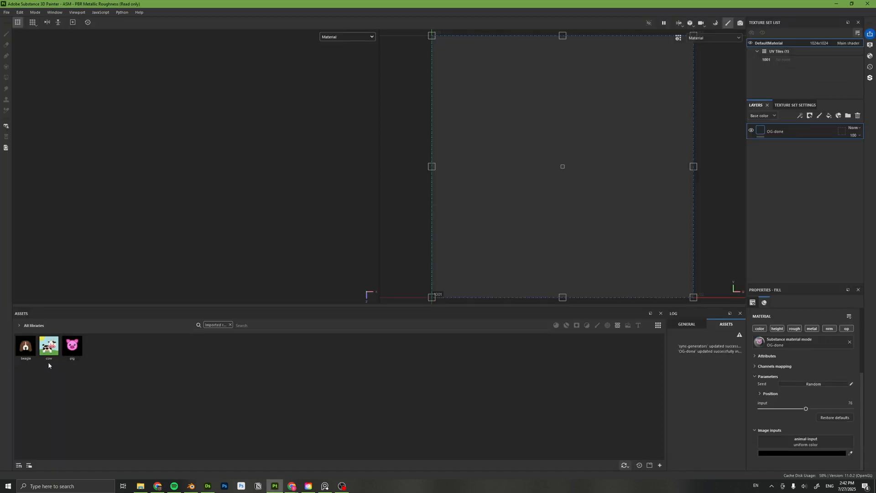
# In Substance 3D Painter, assign the cow image and then the pig image to the OG-done material's animal-input.
pyautogui.moveTo(49, 347); pyautogui.dragTo(804, 436)
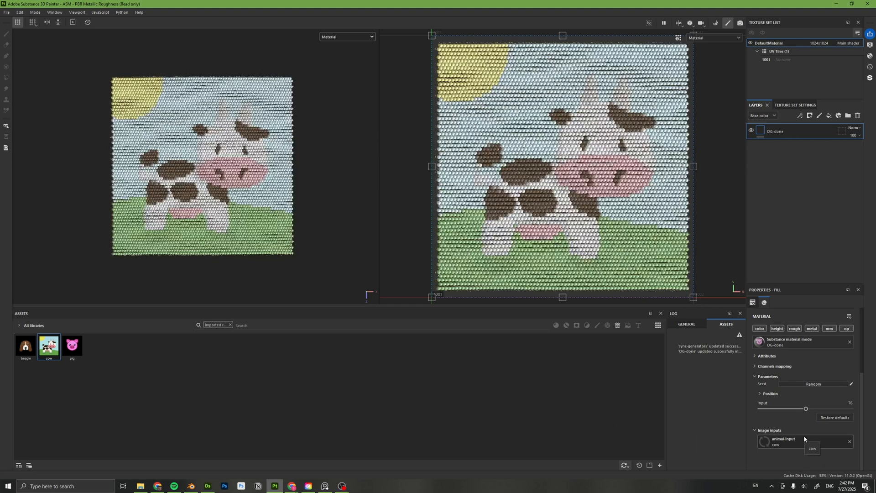
pyautogui.moveTo(82, 345); pyautogui.dragTo(801, 448)
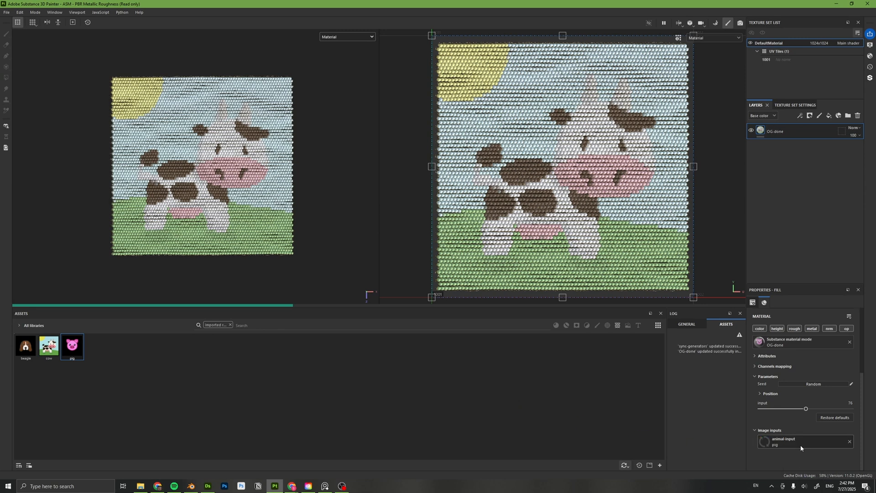